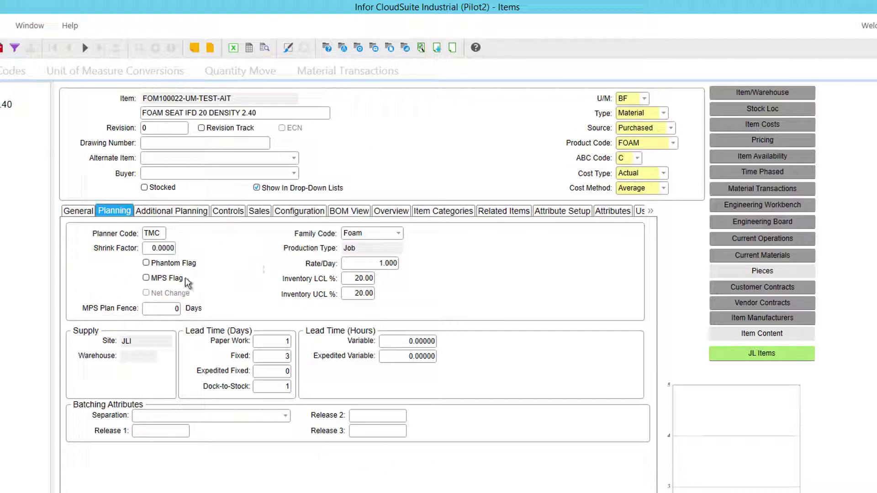
Show the General tab for item FOM100022-UM-TEST-AIT, with 60,000.000 BF on hand
left_click(76, 211)
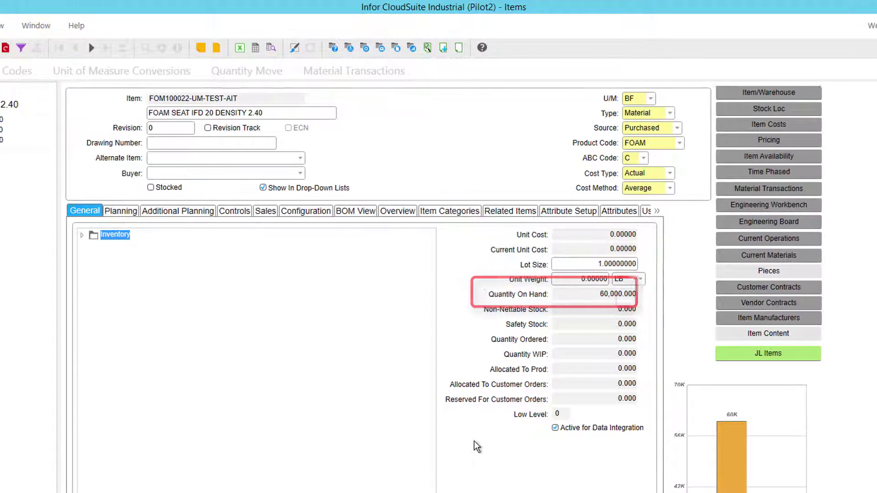
Check the BF and BN unit codes, then view the item's BN-to-BF conversion factor of 2,000
left_click(136, 71)
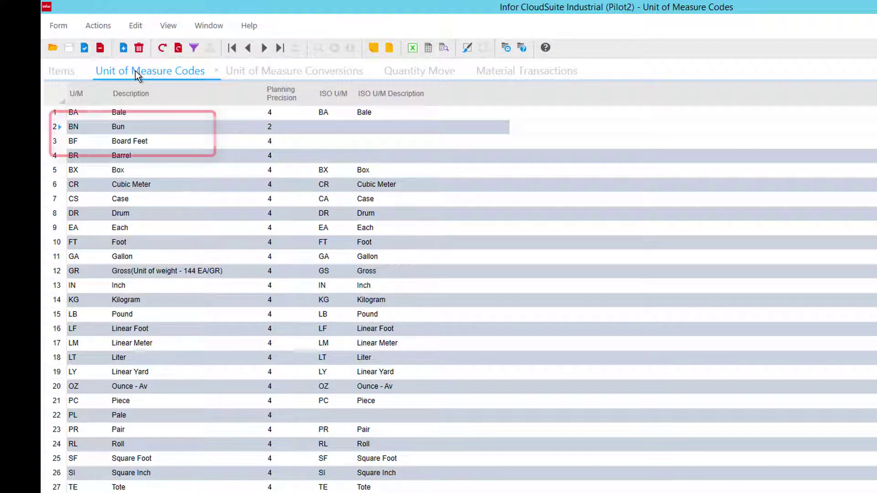
left_click(137, 142)
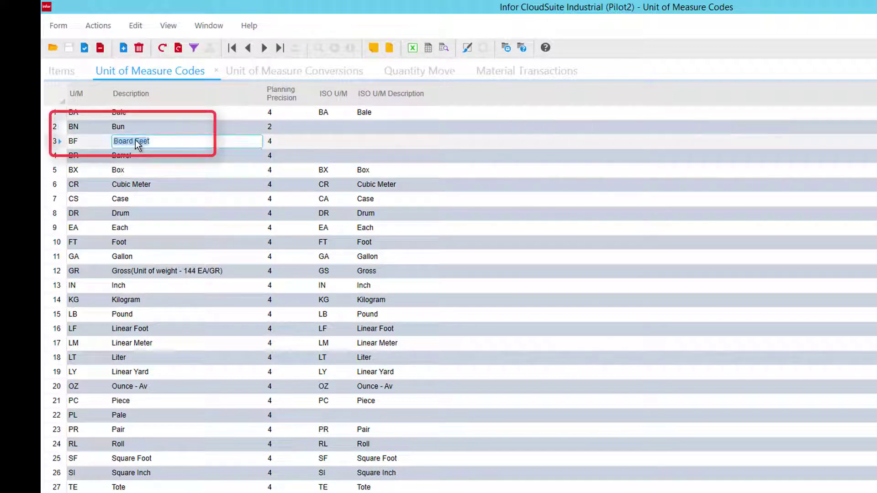
left_click(139, 129)
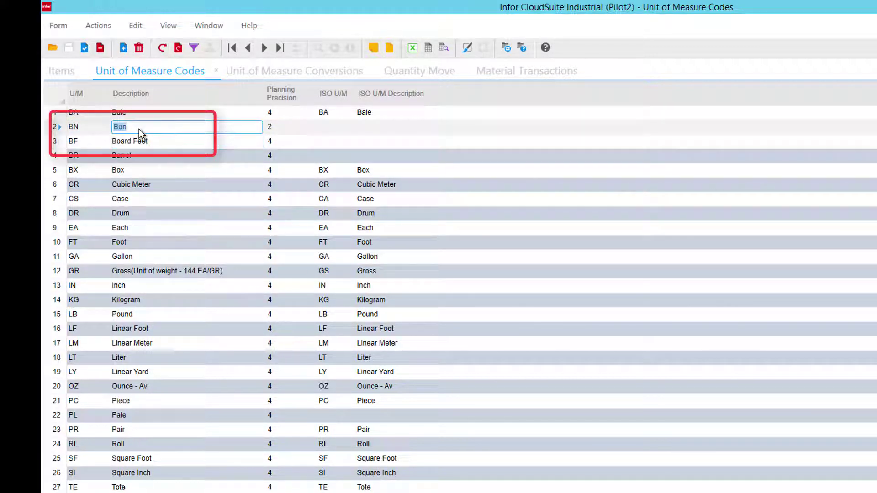
left_click(98, 126)
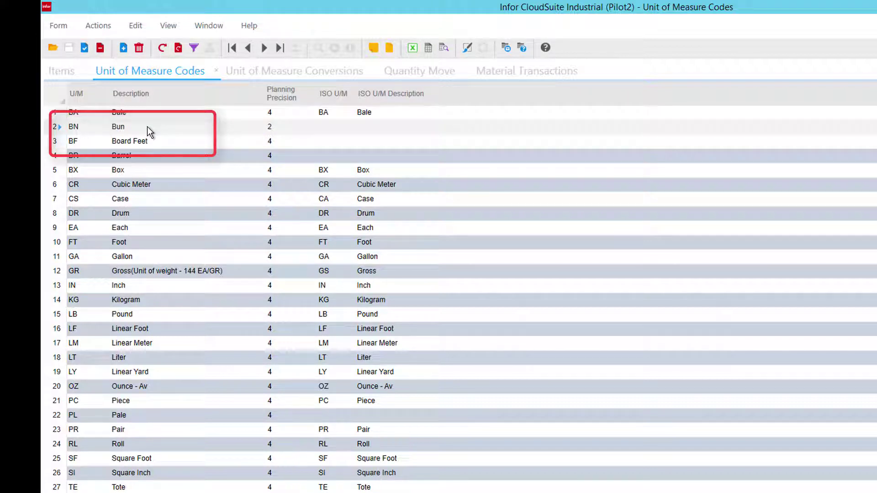
left_click(263, 73)
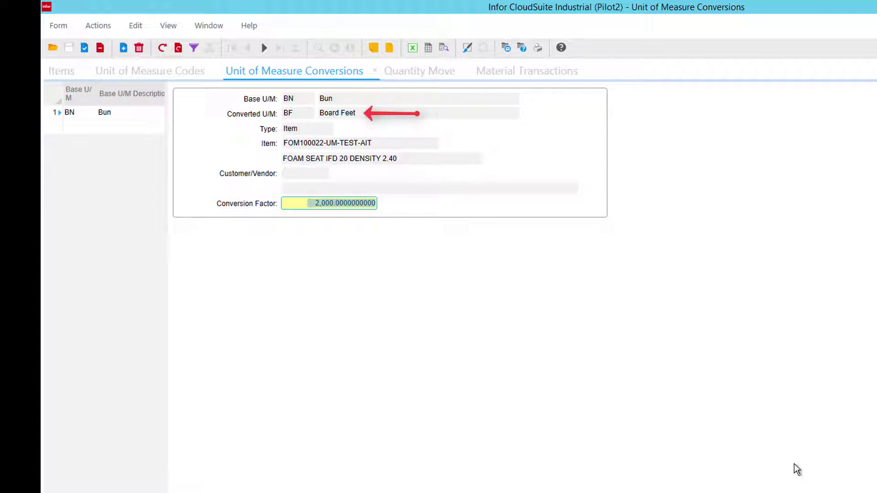
left_click(298, 207)
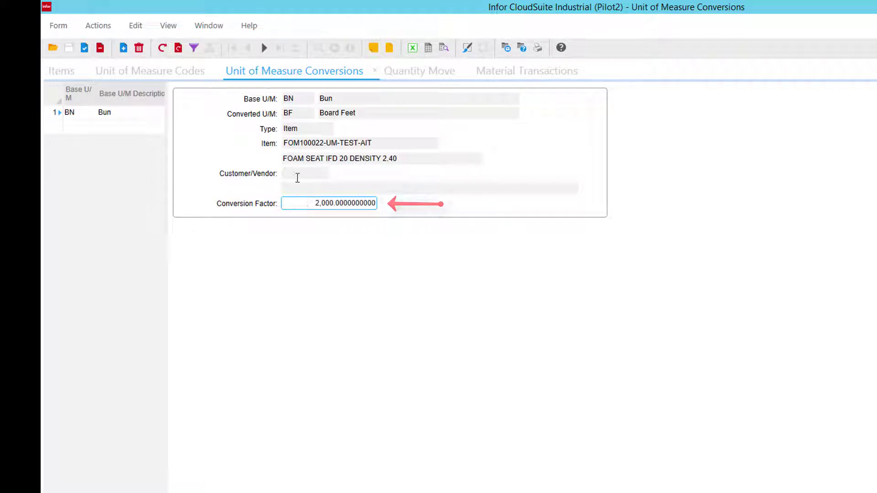
left_click(301, 130)
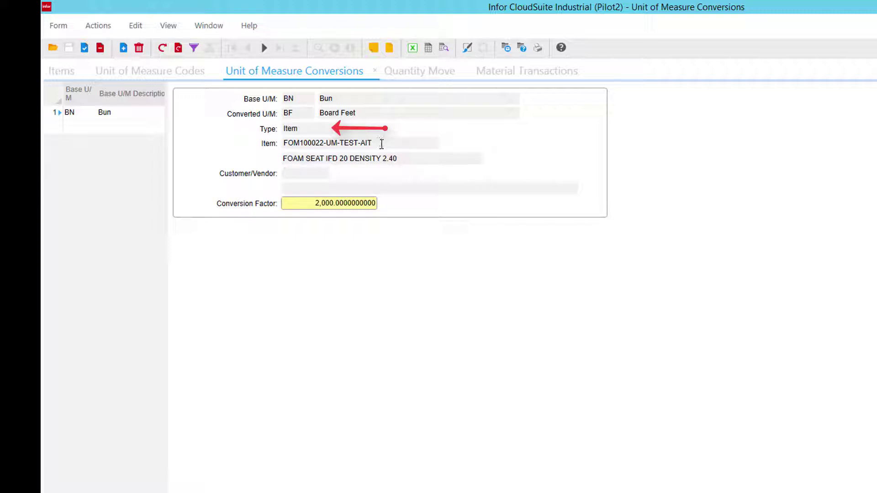
left_click(377, 143)
key("ctrl+c")
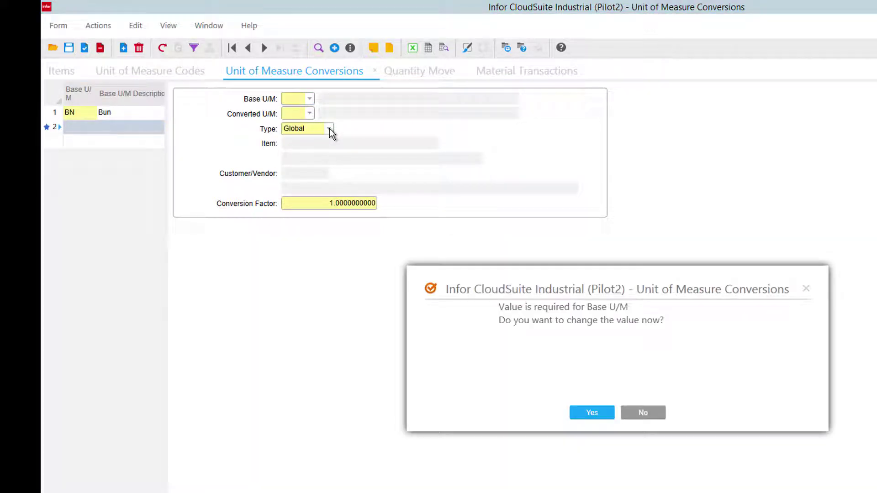
key("Escape")
left_click(330, 128)
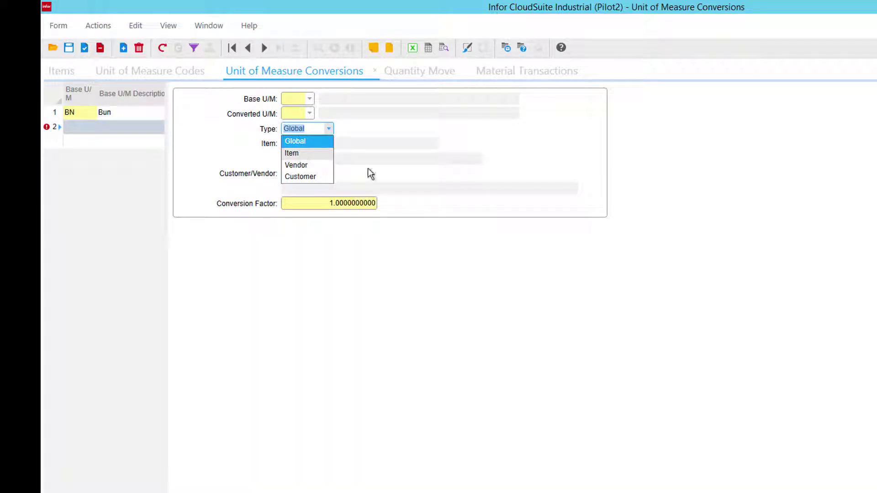
left_click(501, 142)
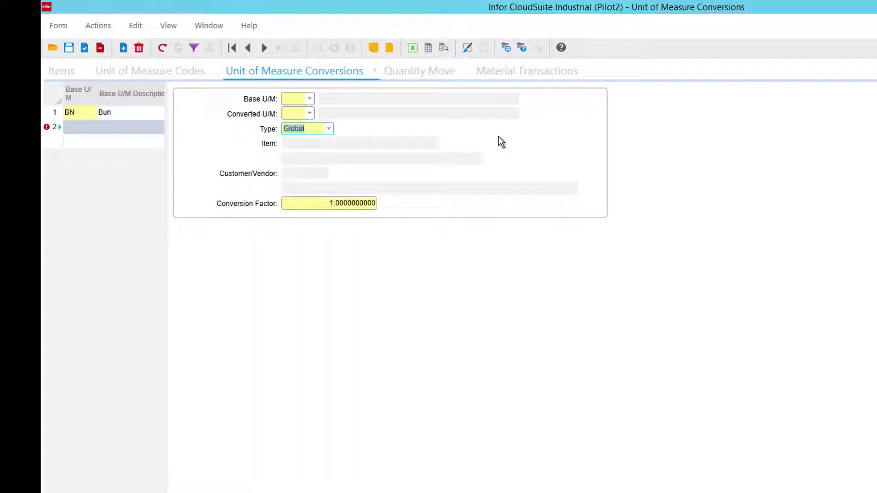
left_click(363, 78)
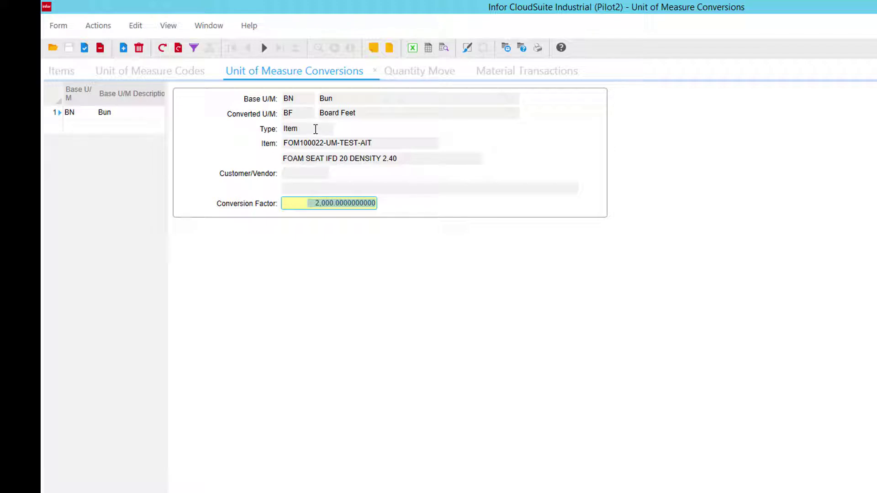
left_click(303, 99)
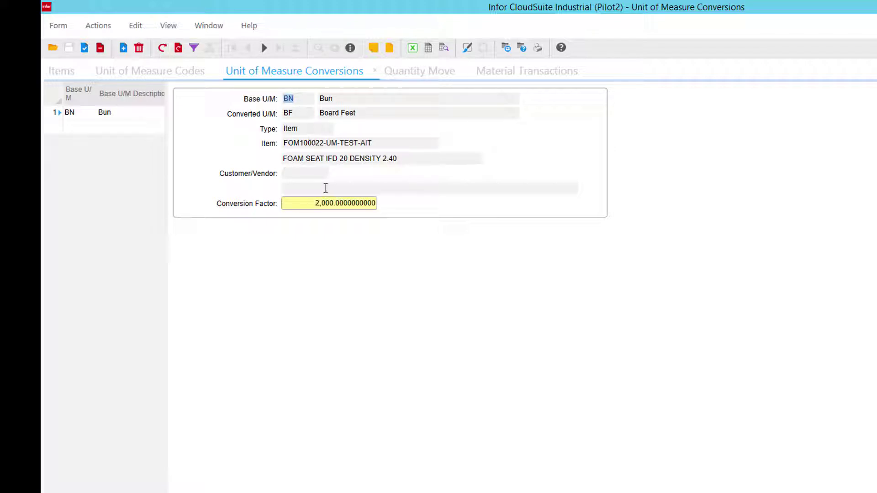
left_click(329, 204)
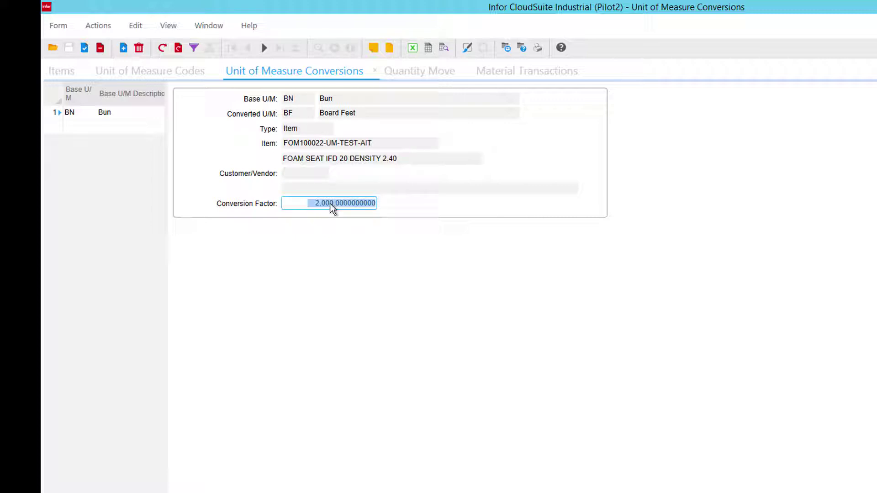
left_click(384, 290)
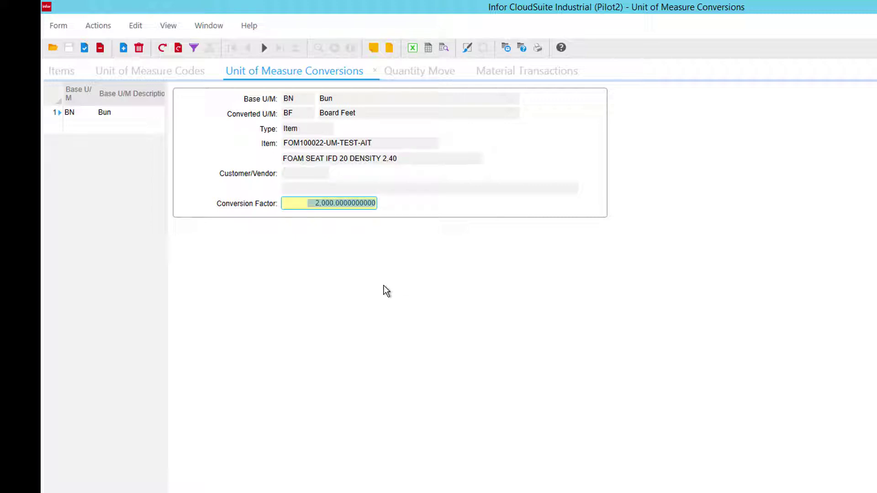
On Quantity Move, enter item FOM100022-UM-TEST-AIT with a quantity of 2 BN
left_click(411, 78)
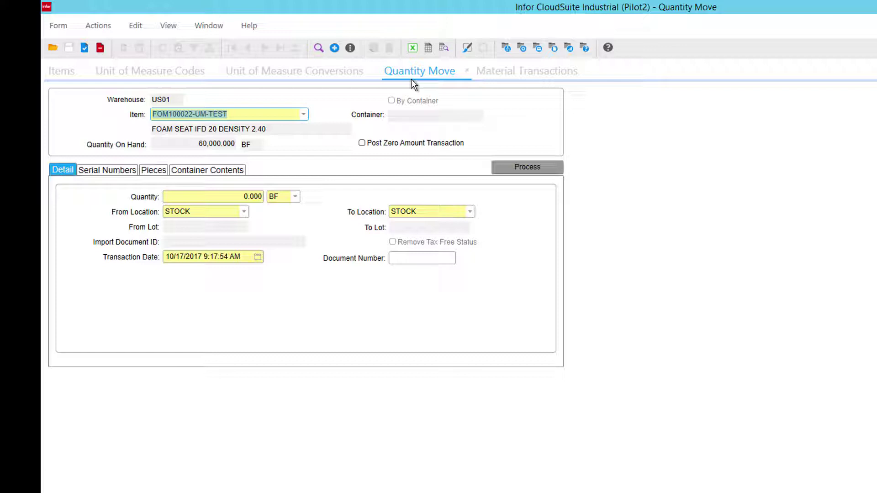
left_click(246, 113)
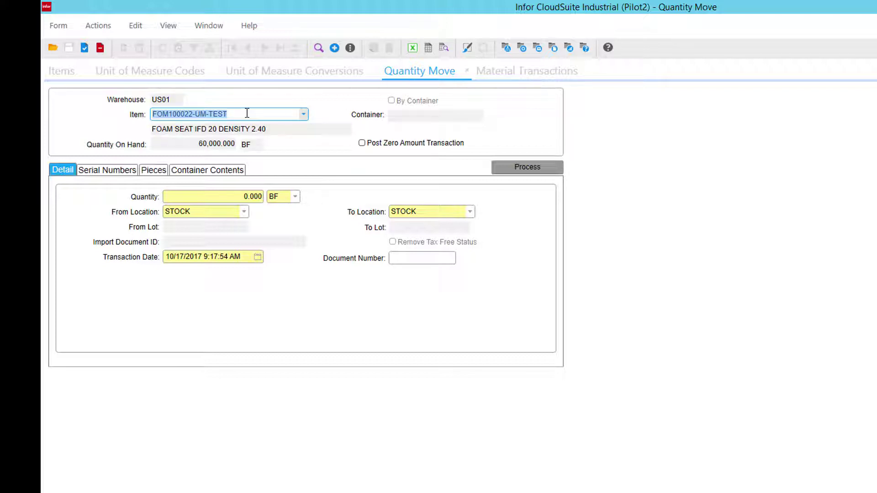
key("End")
type("-AIT")
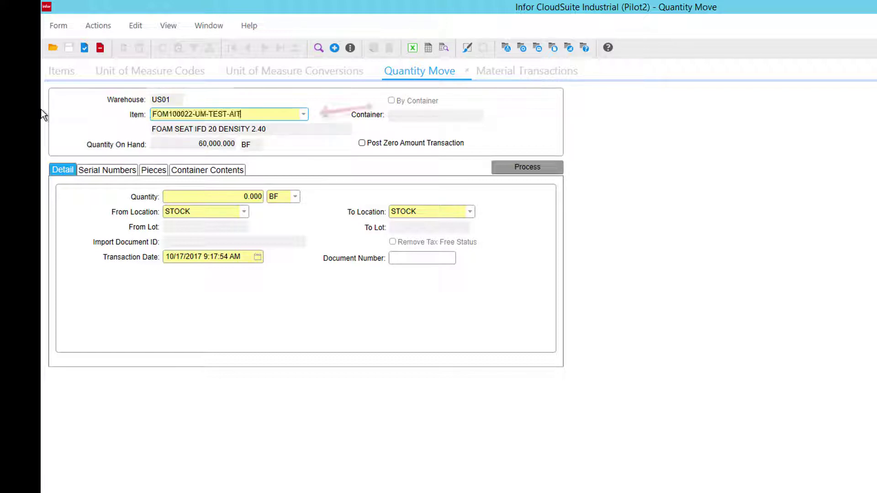
key("Tab")
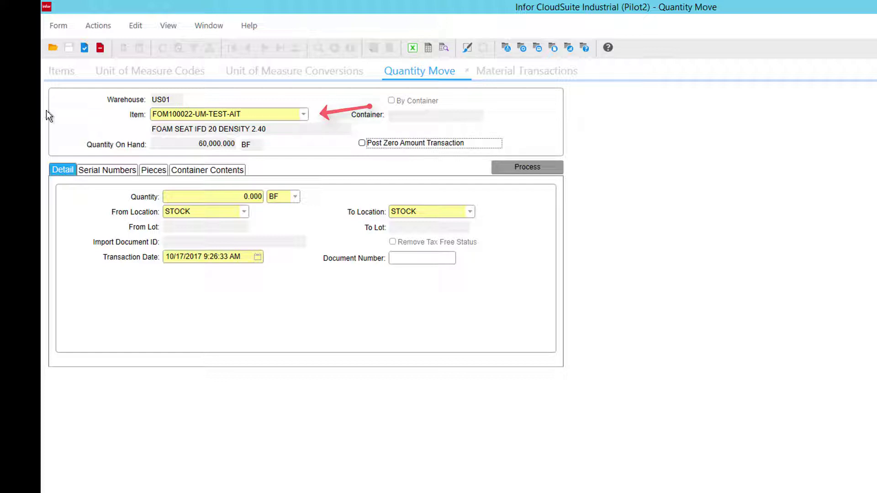
key("Tab")
type("1")
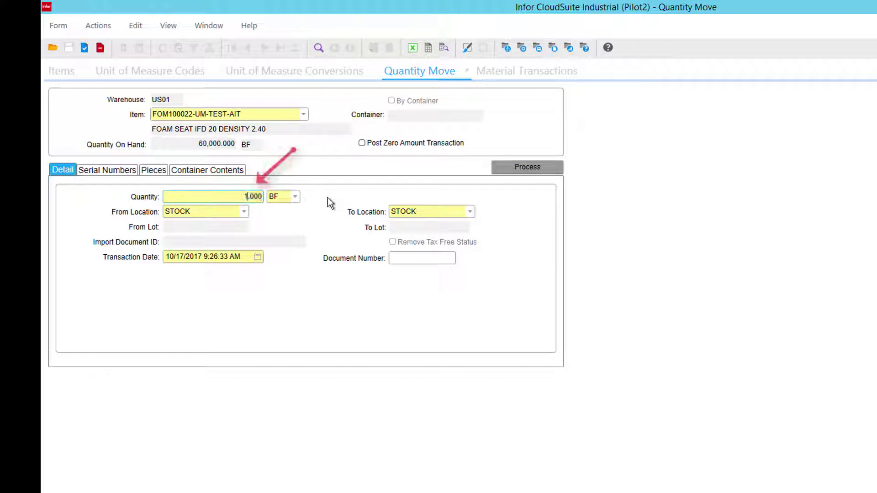
key("BackSpace")
type("2")
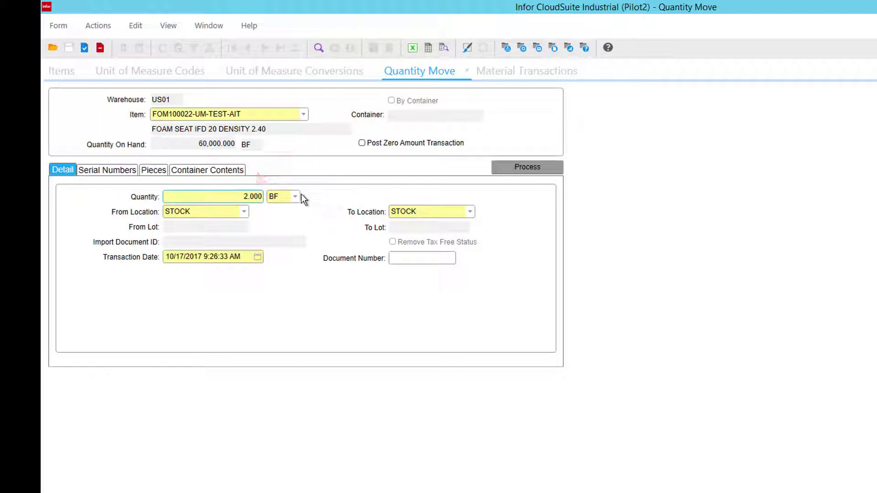
key("Tab")
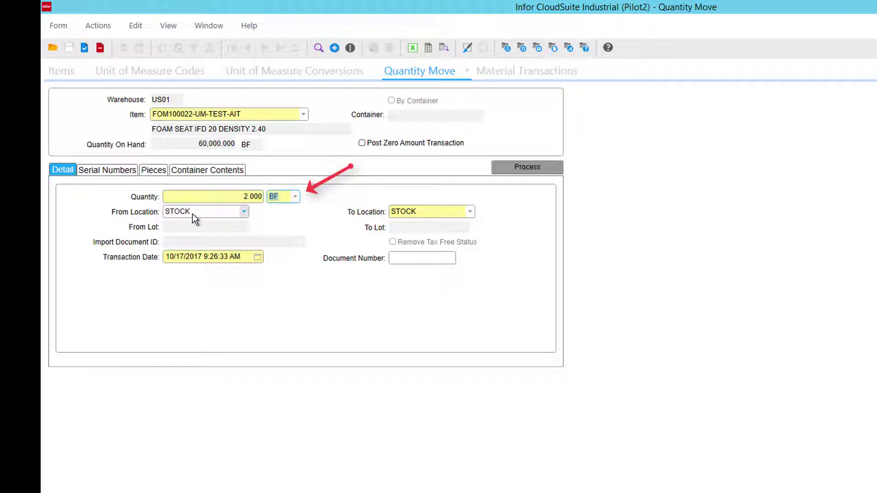
type("BN")
key("Tab")
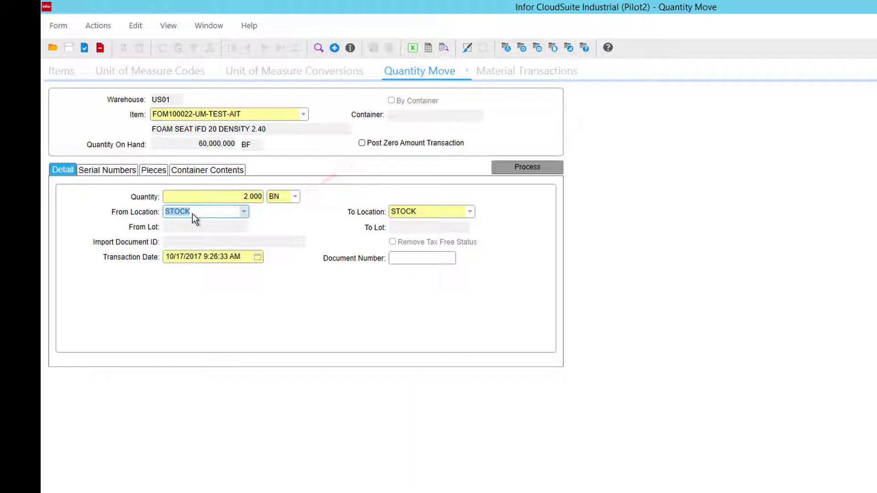
Set the destination location to 140WHS and post the quantity move
left_click(470, 212)
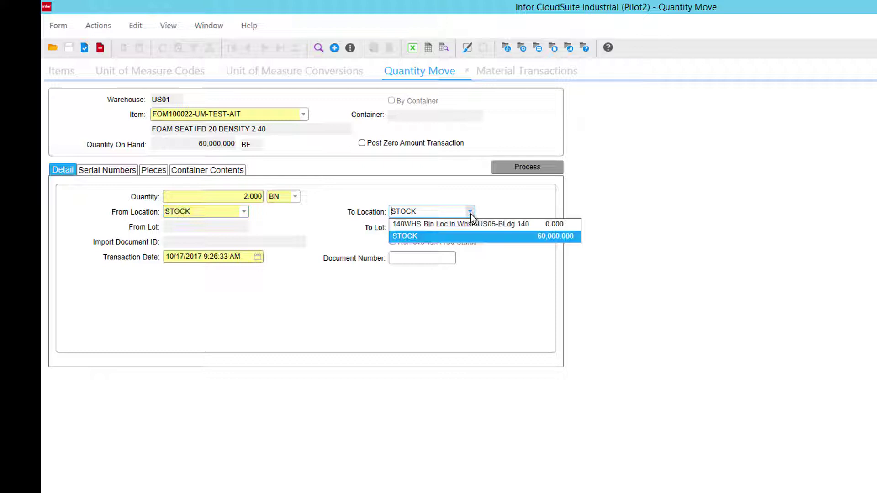
left_click(445, 224)
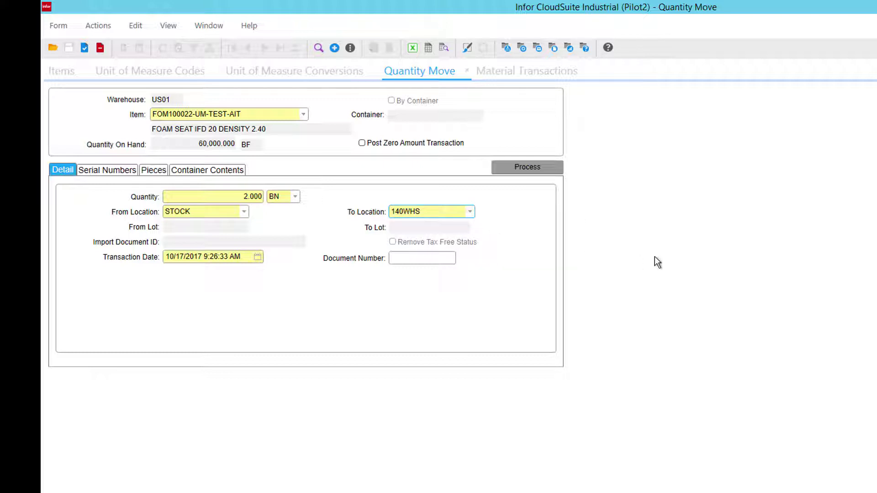
left_click(527, 167)
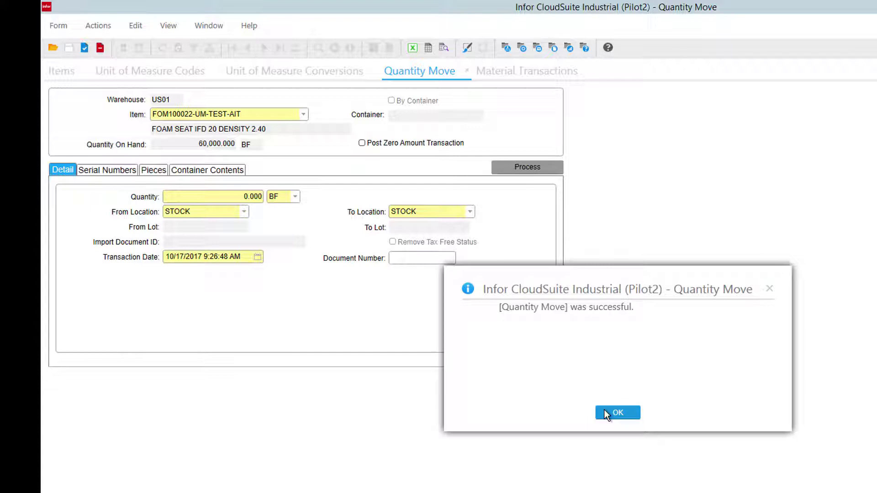
left_click(606, 413)
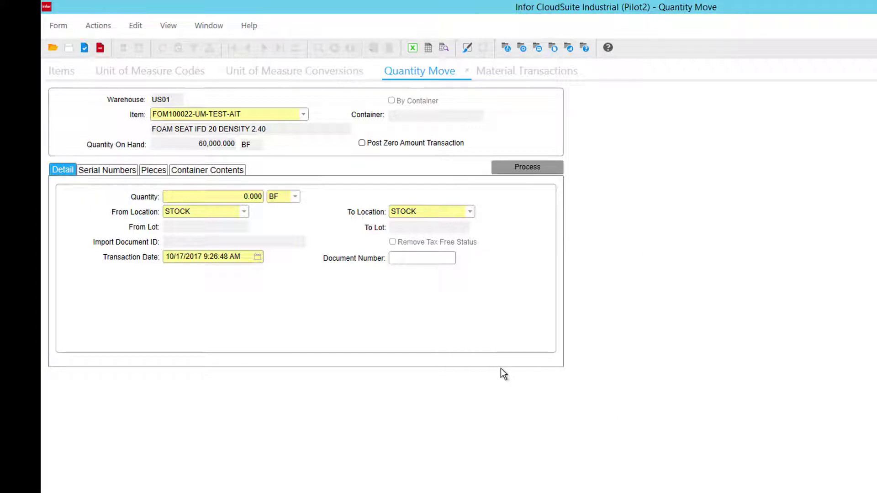
Refresh Material Transactions and select the -4,000 BF stock move out of STOCK
left_click(514, 71)
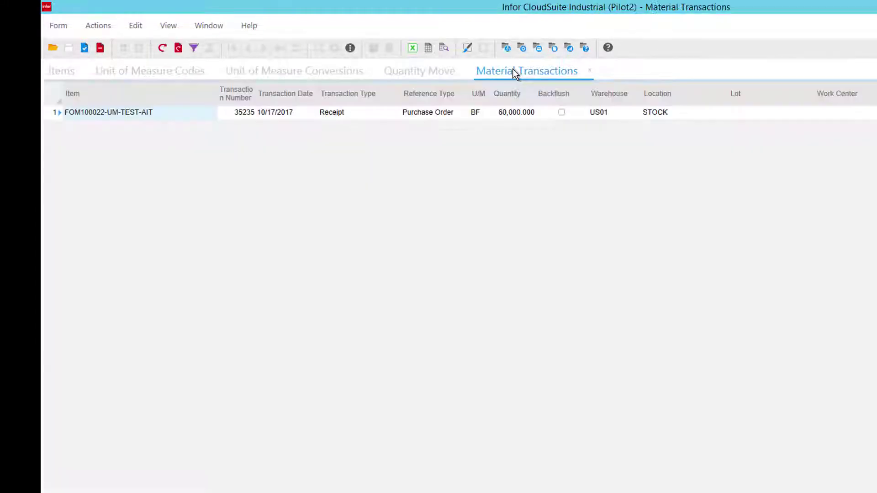
left_click(163, 48)
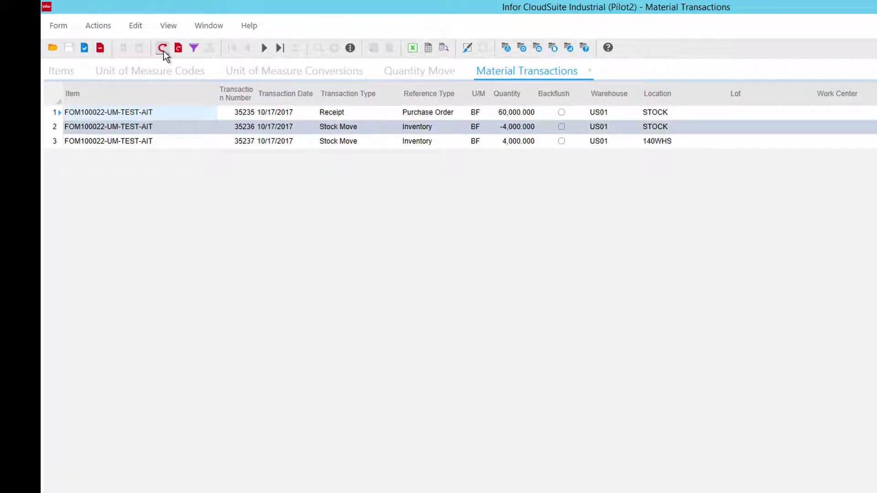
left_click(124, 129)
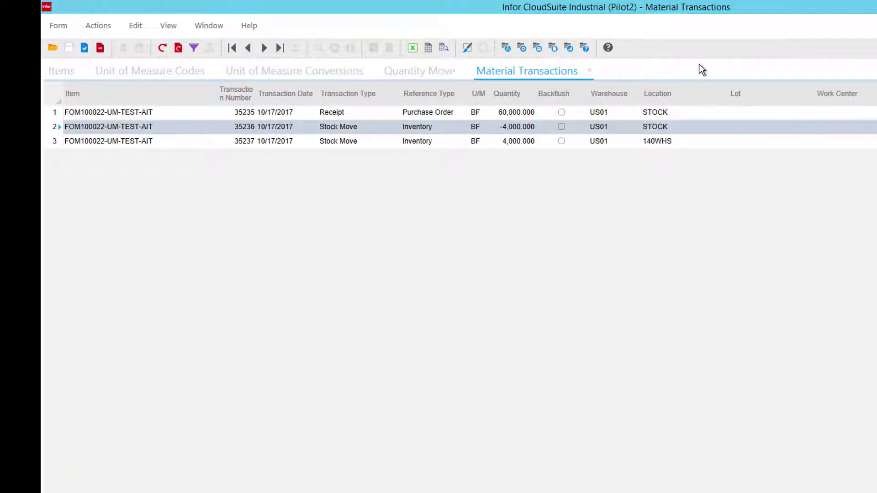
Launch the Miscellaneous Issue form and paste in item FOM100022-UM-TEST-AIT
key("ctrl+o")
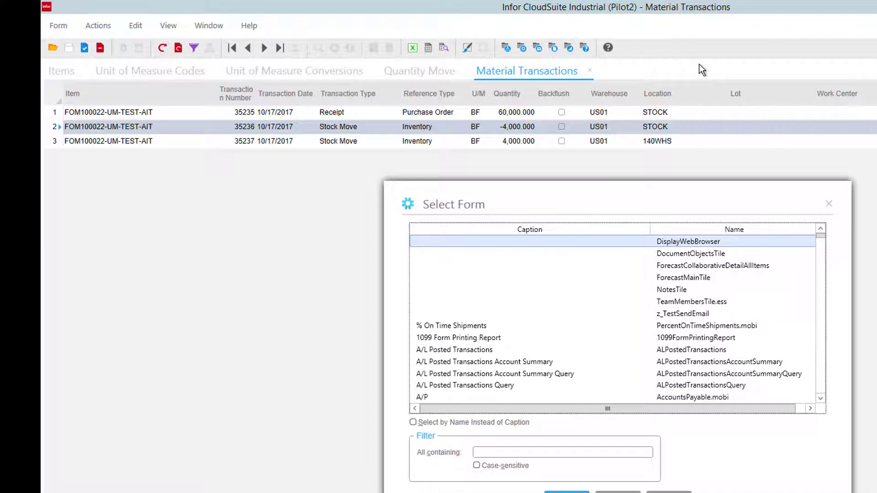
type("mis")
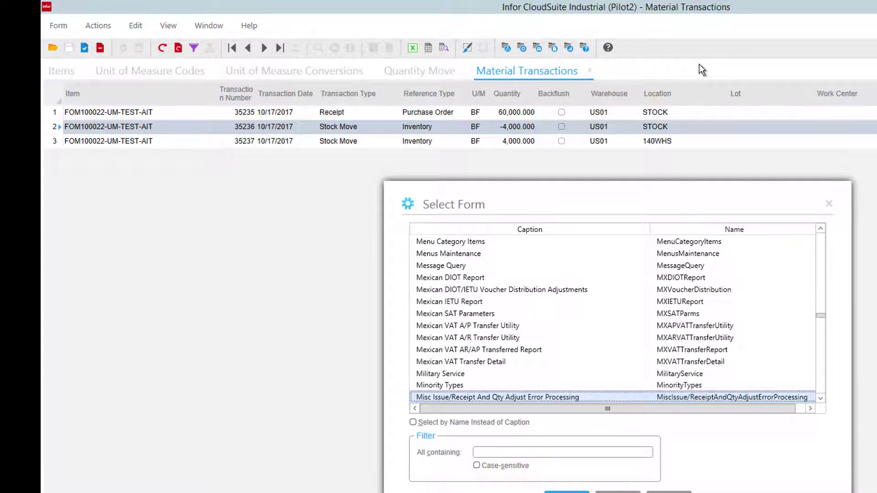
type("cellaneous i")
key("Return")
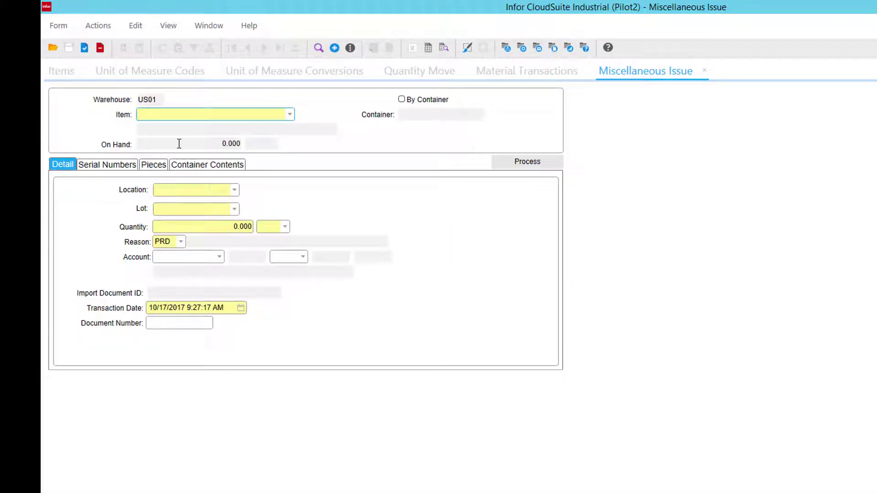
key("ctrl+v")
key("Tab")
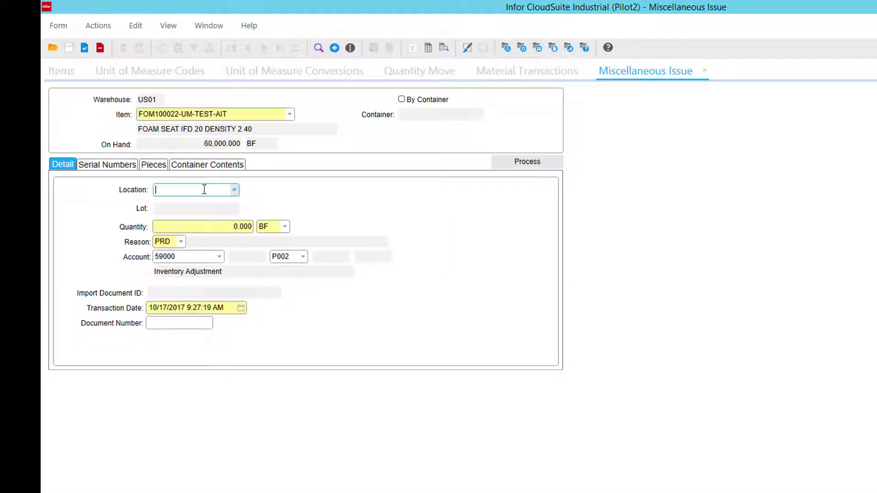
Issue 1 BN from location 140WHS and post the miscellaneous issue
left_click(235, 189)
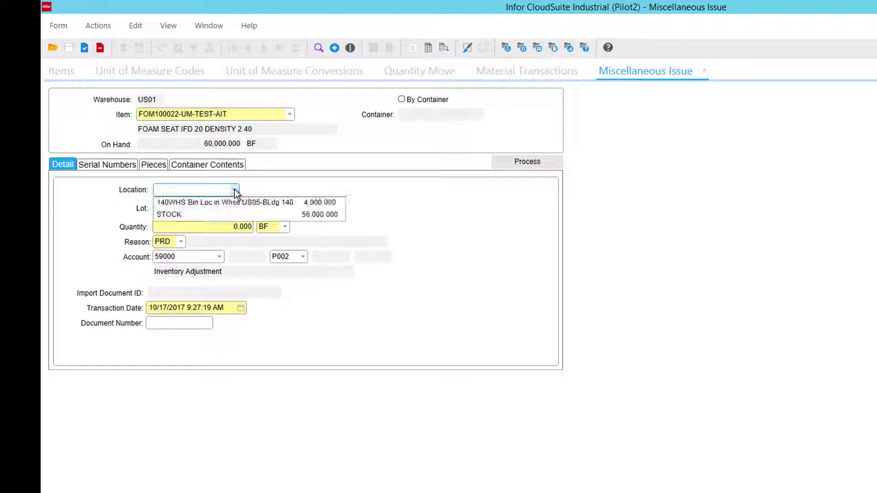
left_click(173, 203)
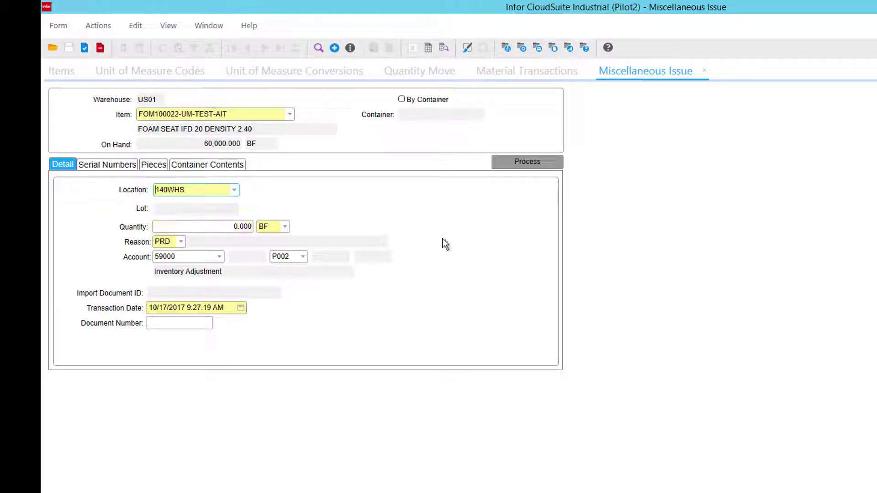
type("1")
key("Tab")
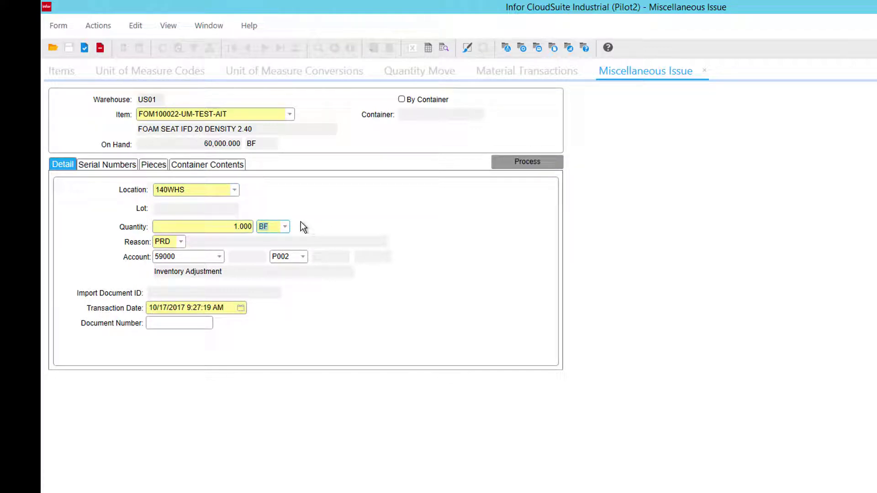
type("BN")
key("Tab")
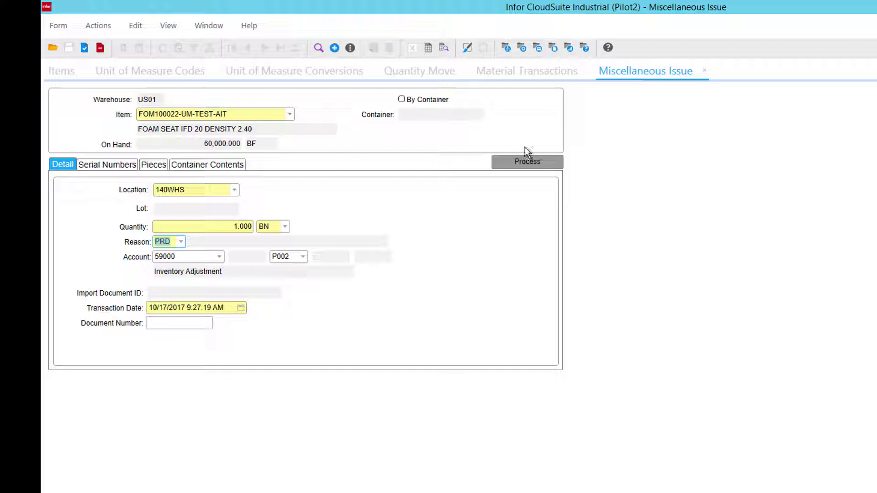
left_click(526, 160)
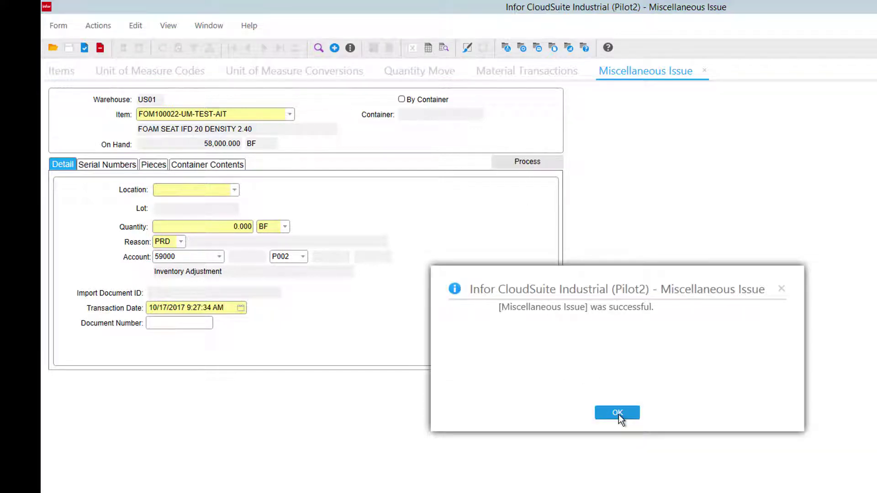
left_click(617, 413)
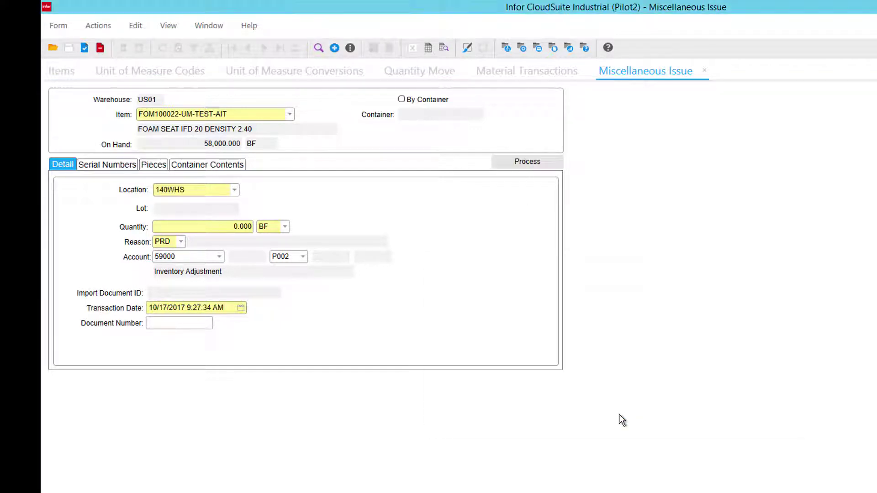
Refresh Material Transactions to show the -2,000 BF Misc. Issue, then return to Items
left_click(513, 71)
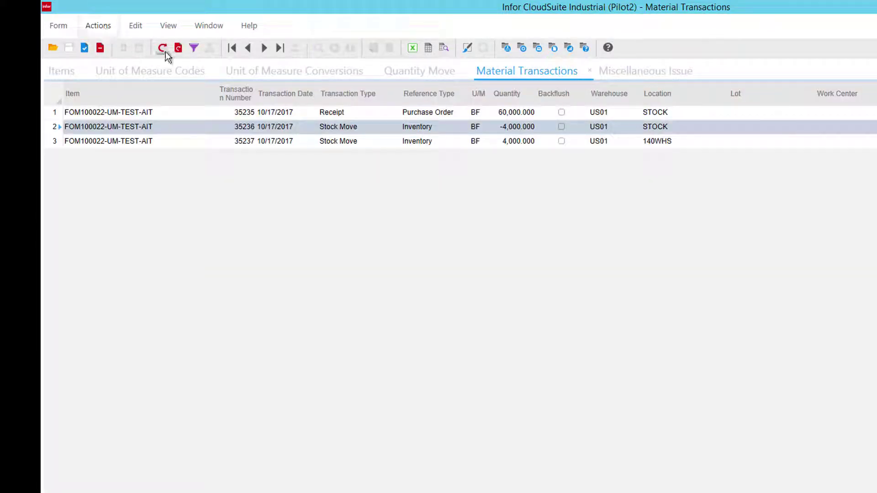
left_click(162, 47)
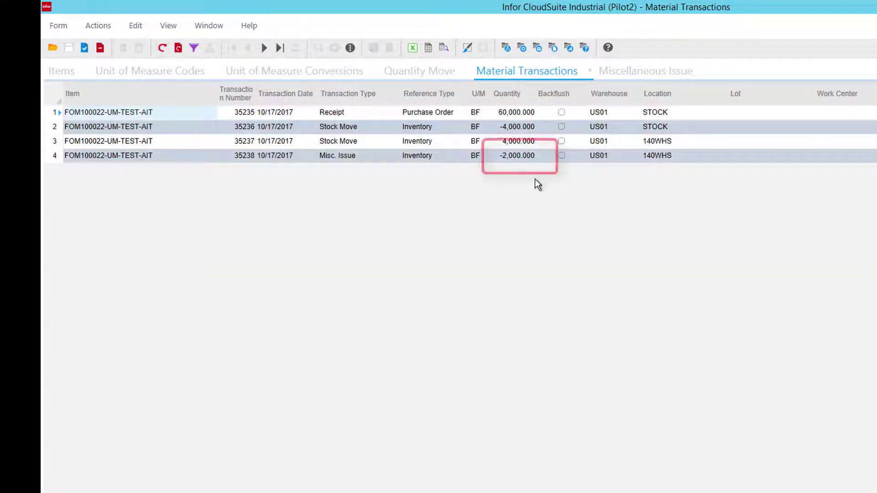
left_click(61, 70)
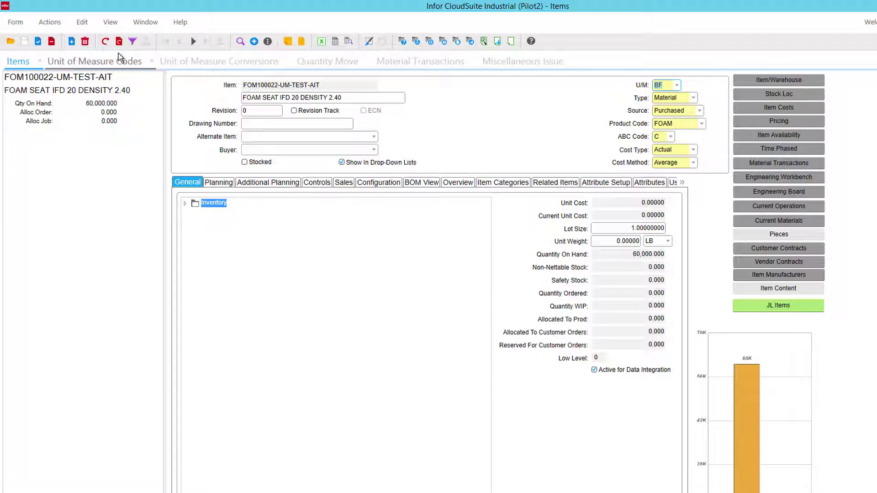
Show Unit of Measure Conversions with the item's BN-to-BF factor of 2,000
left_click(197, 63)
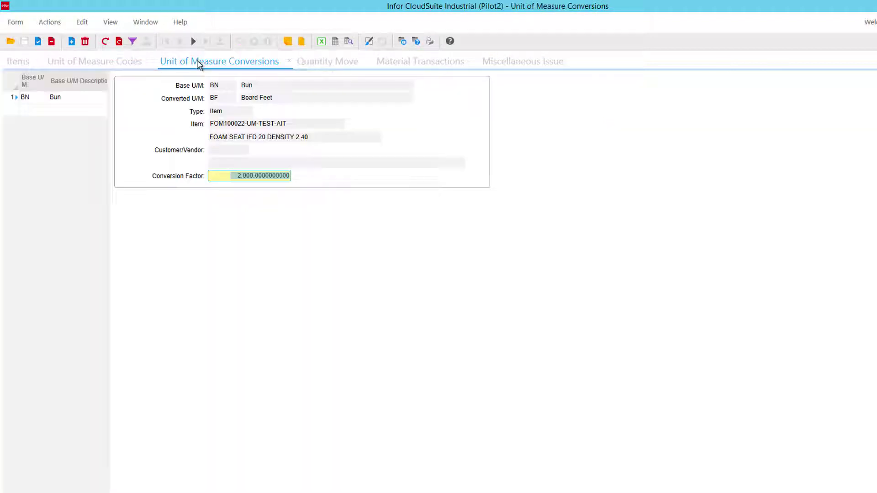